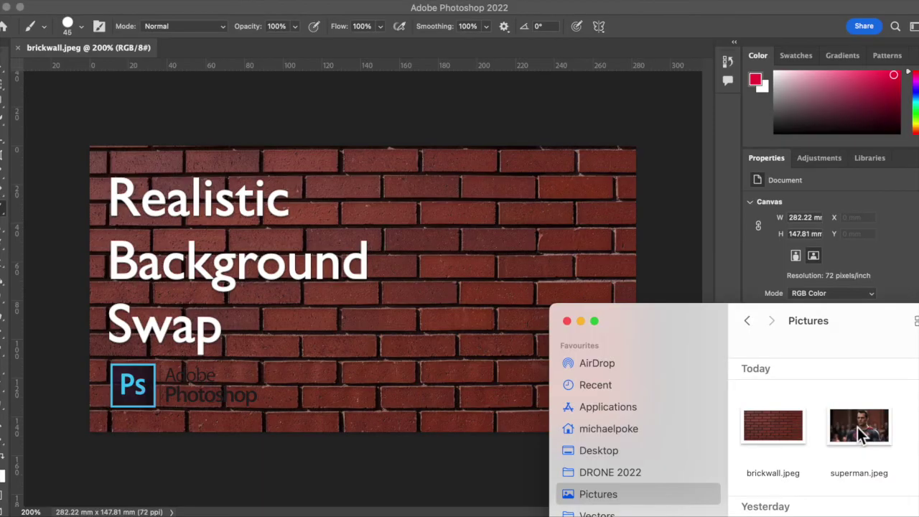
Place superman.jpeg onto the brick wall canvas as a new superman layer.
drag(858, 427, 346, 300)
key(Return)
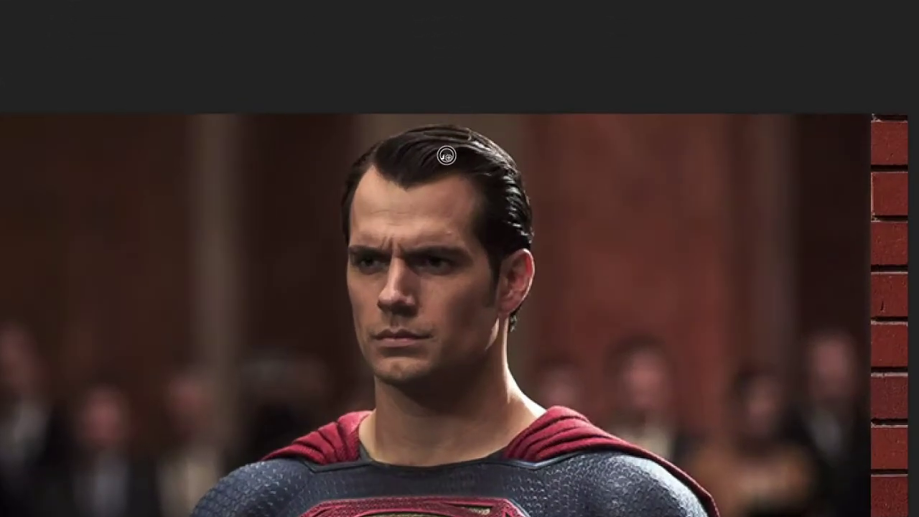
Quick-select Superman's hair and forehead, then extend along the shoulder and cape edge.
drag(507, 180, 441, 130)
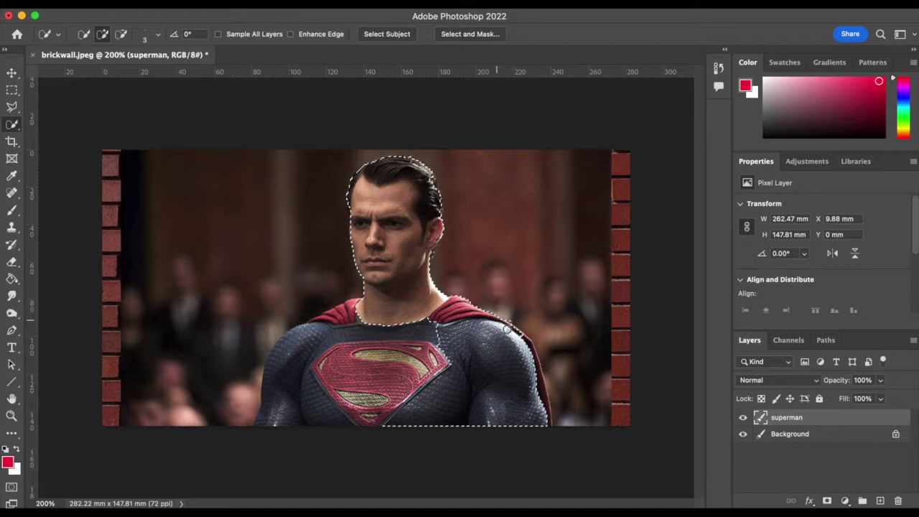
scroll(507, 329, up, 5)
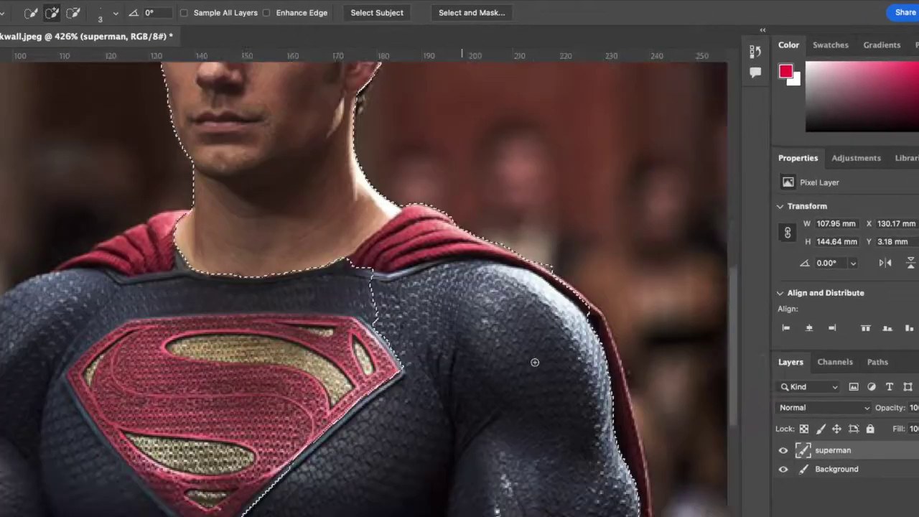
scroll(534, 362, right, 5)
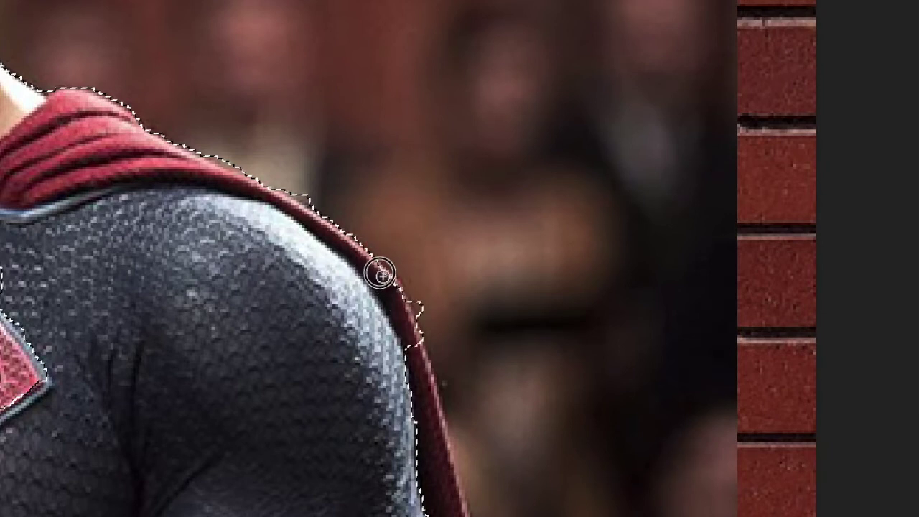
drag(396, 297, 400, 314)
drag(419, 371, 436, 443)
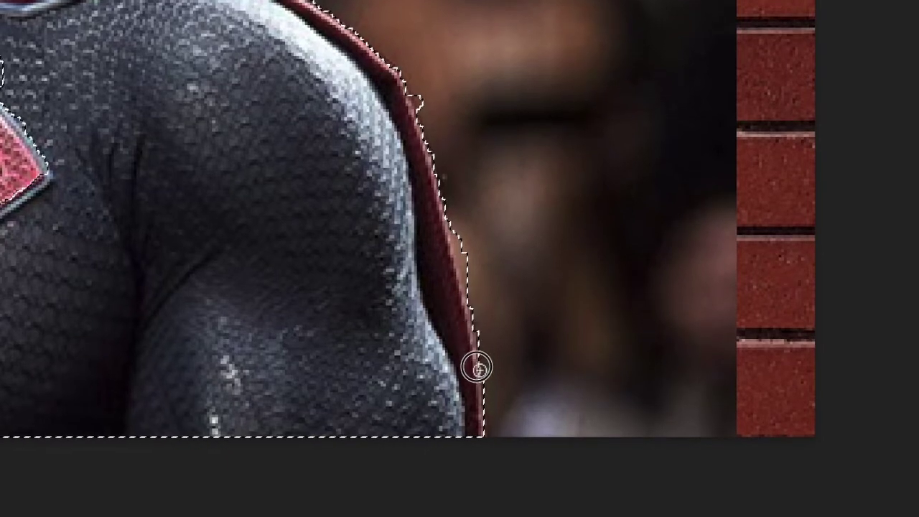
Resize the selection brush and add the whole chest shield to the selection.
key(bracketleft)
key(bracketleft)
key(bracketleft)
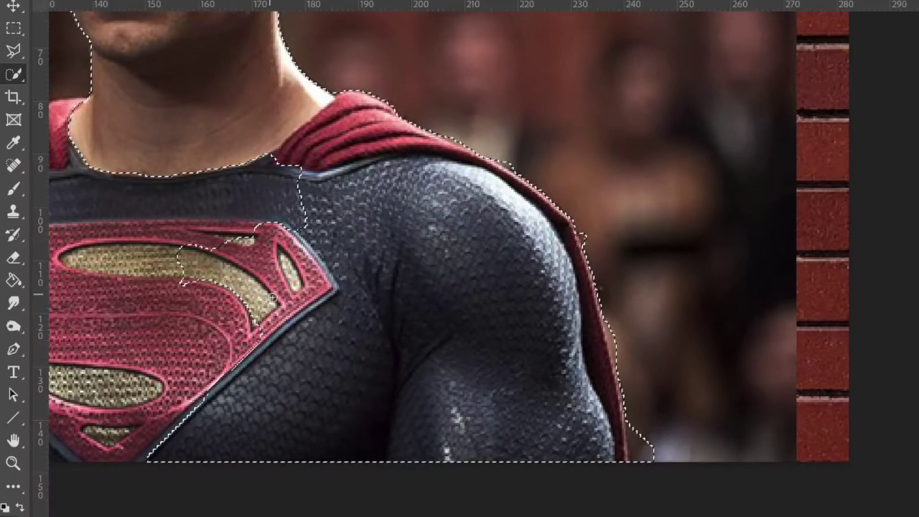
key(bracketright)
key(bracketright)
key(bracketright)
key(bracketright)
key(bracketright)
drag(284, 251, 183, 206)
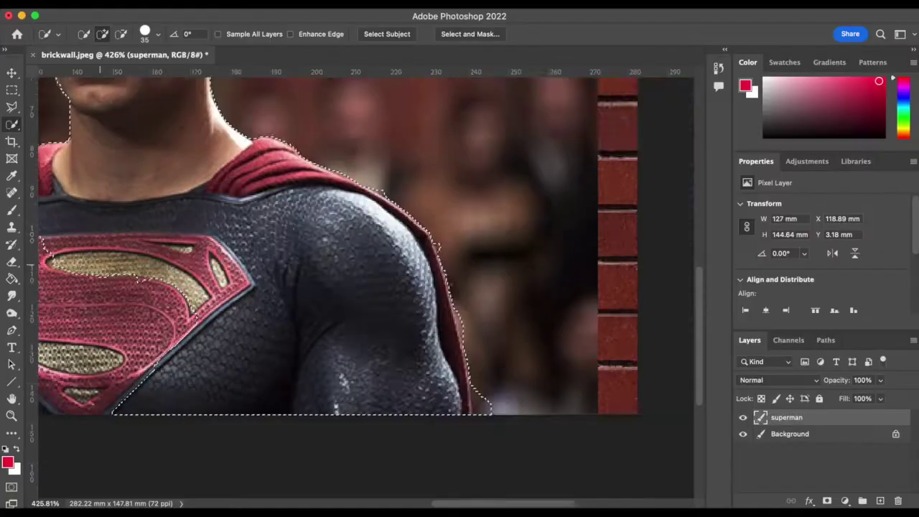
scroll(302, 325, left, 5)
scroll(302, 325, up, 5)
scroll(301, 325, right, 4)
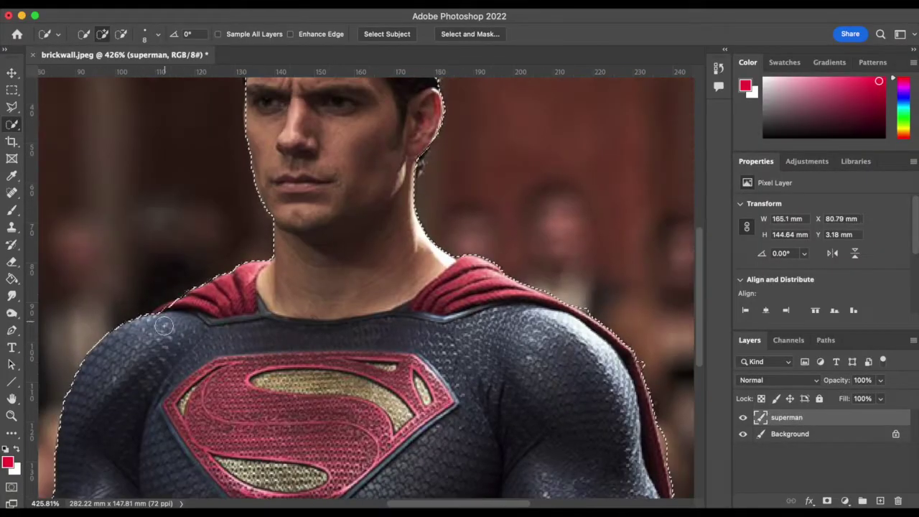
With an 8 px Quick Selection brush, extend the selection along the ear and hair edge.
key(bracketleft)
key(bracketleft)
key(bracketleft)
scroll(349, 230, up, 3)
drag(374, 248, 394, 127)
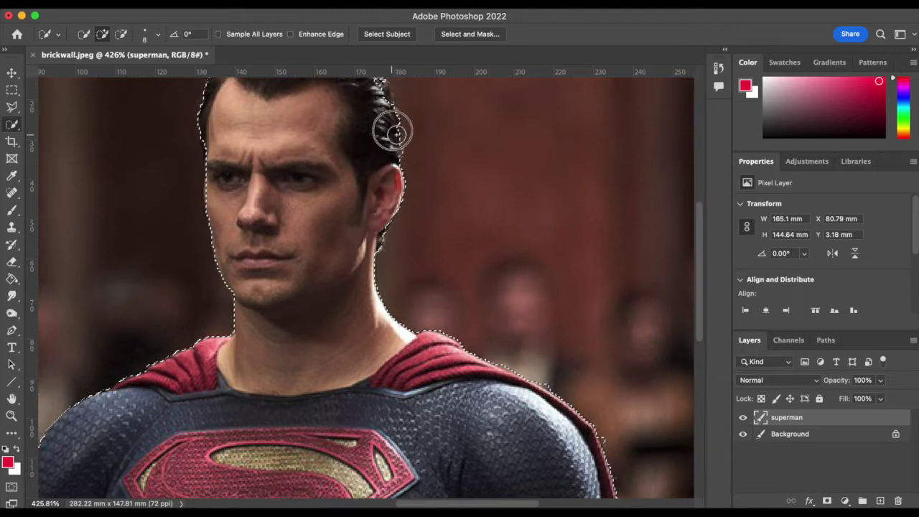
scroll(395, 128, up, 2)
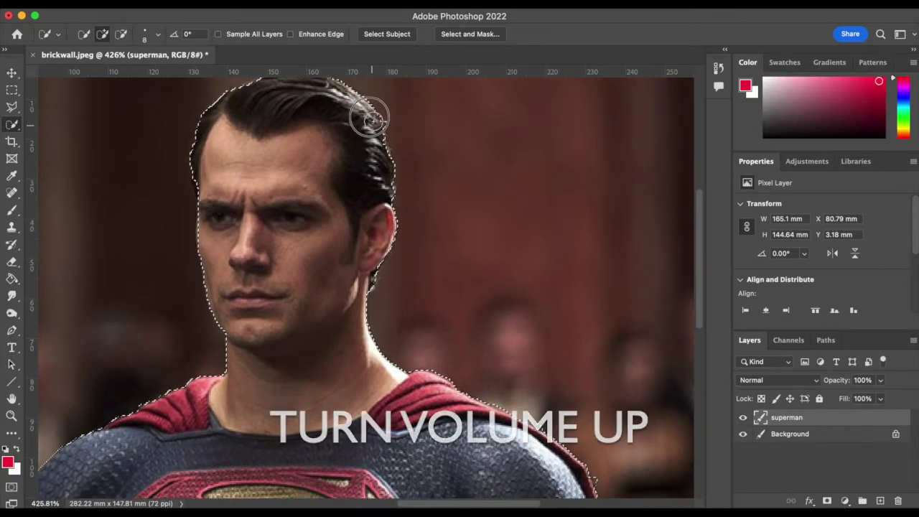
scroll(251, 136, up, 2)
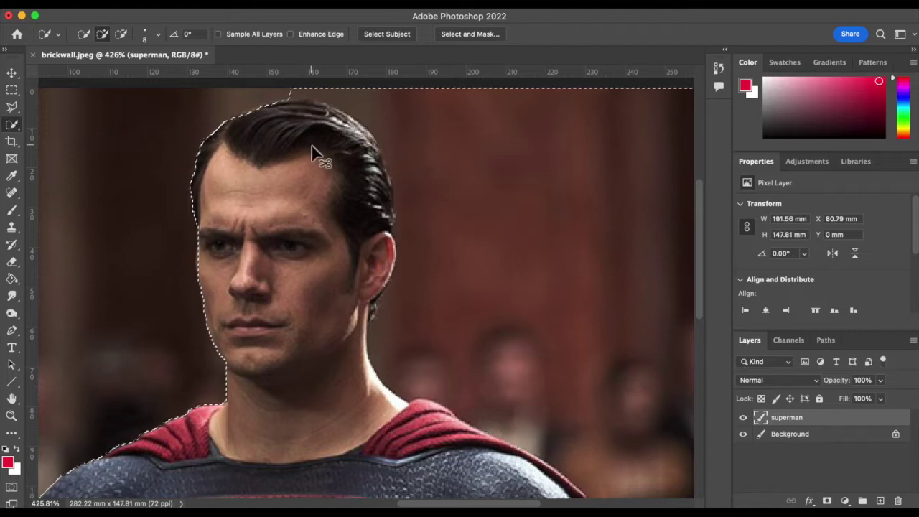
scroll(336, 195, down, 5)
scroll(336, 194, right, 4)
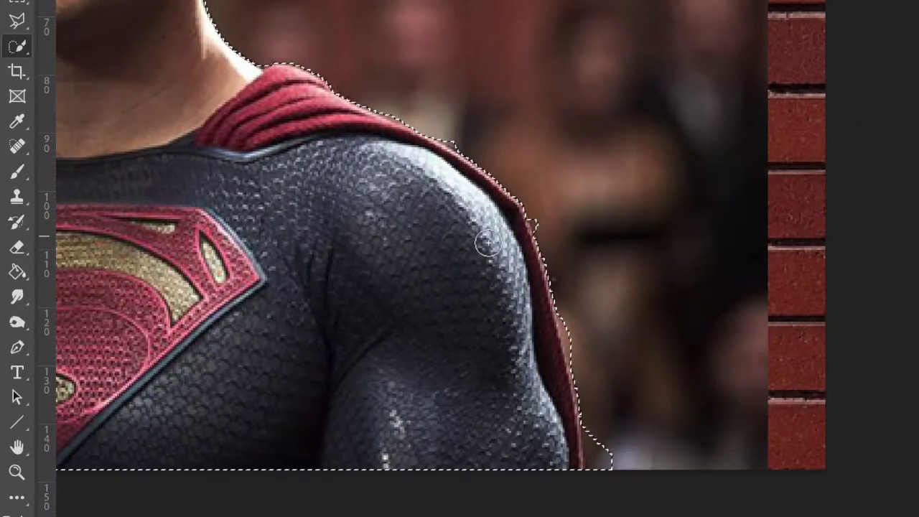
scroll(487, 244, right, 1)
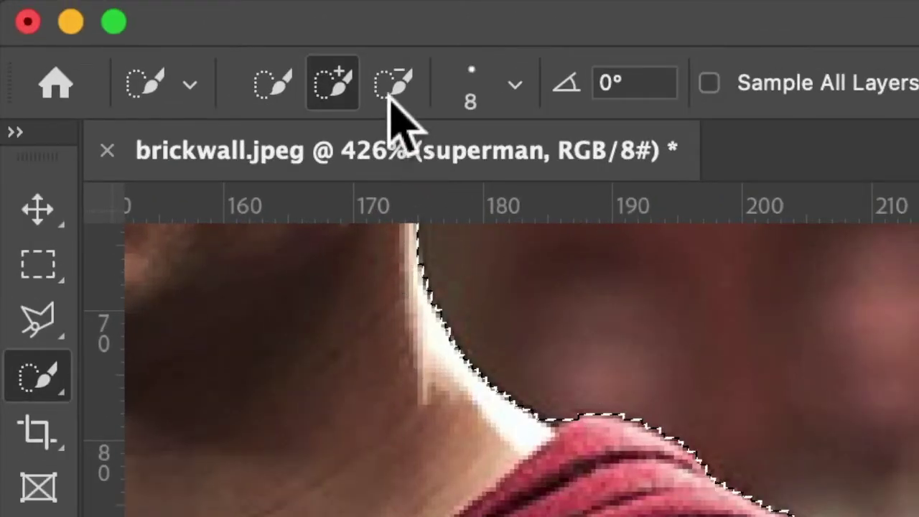
Subtract the excess from the selection so the right shoulder edge hugs the cape.
click(403, 91)
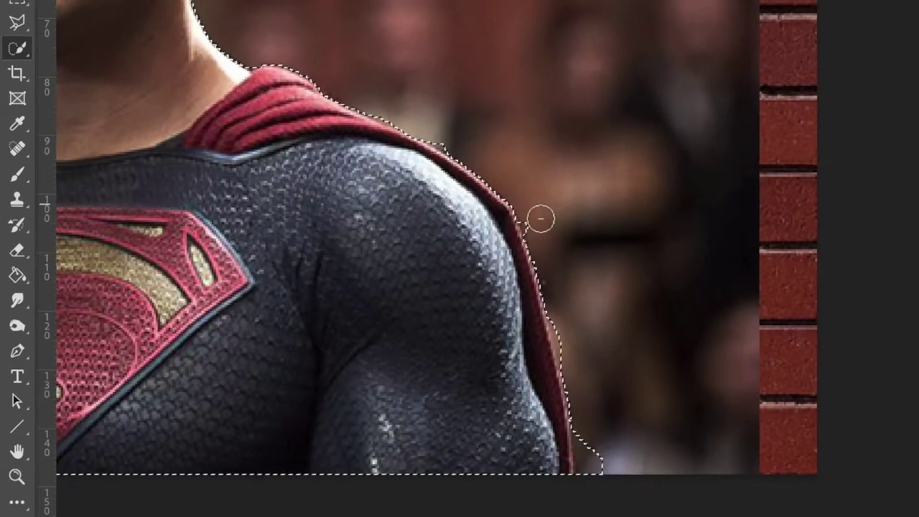
drag(541, 219, 536, 228)
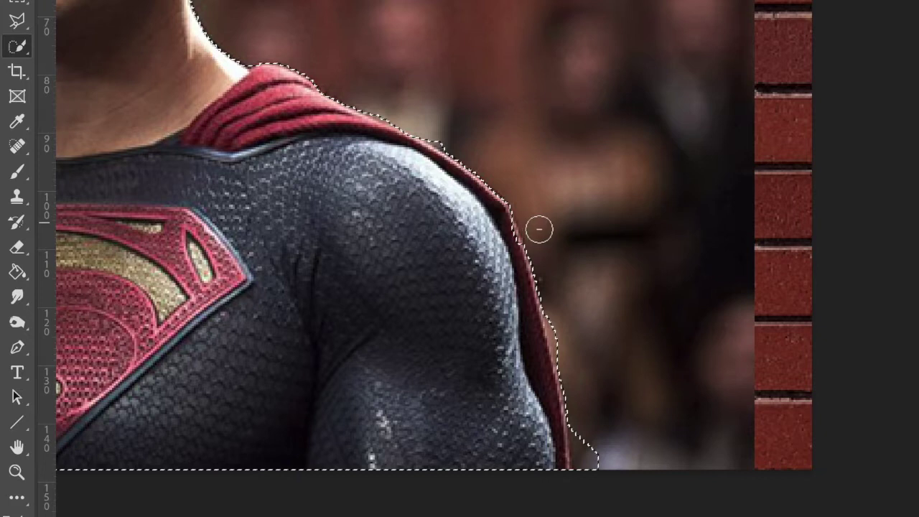
click(537, 221)
scroll(533, 223, up, 1)
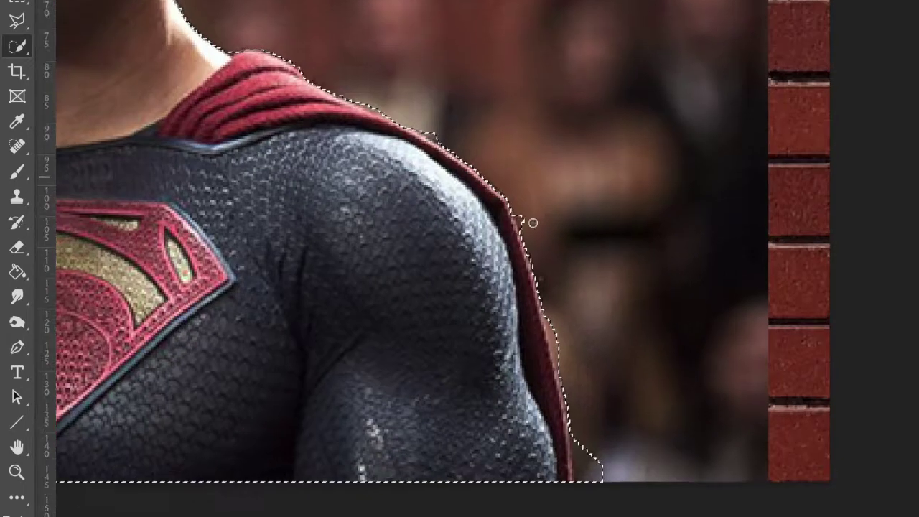
scroll(533, 222, up, 2)
With a smaller brush, trim stray background along the shoulder and cape, back in Add mode.
key(bracketleft)
drag(365, 115, 380, 129)
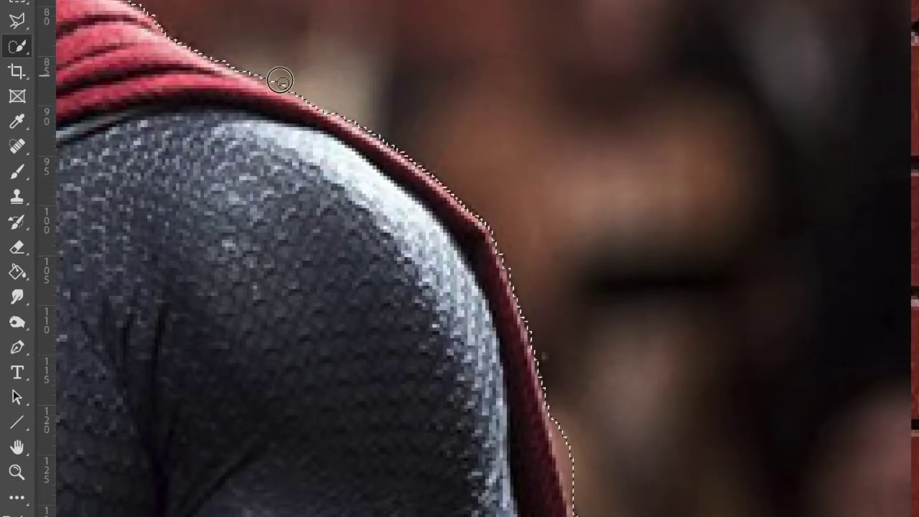
scroll(502, 180, down, 5)
drag(503, 181, 457, 82)
drag(497, 208, 518, 284)
click(337, 85)
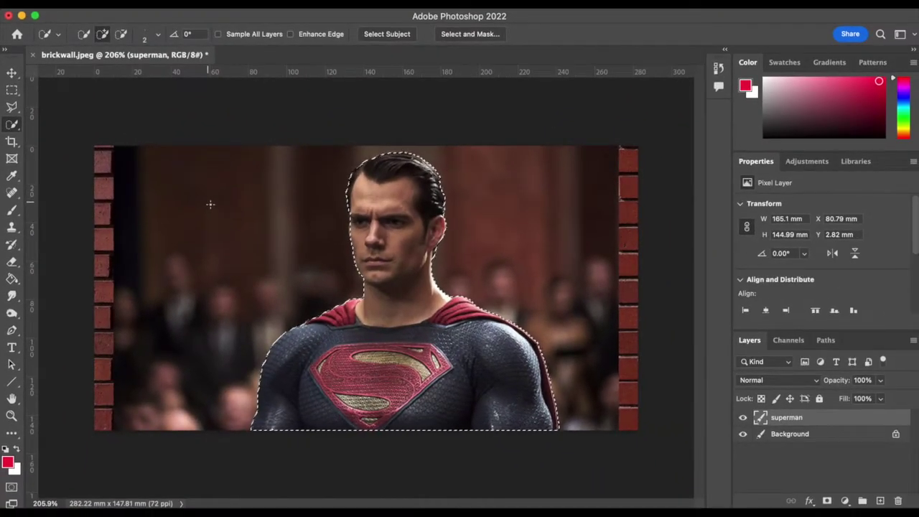
Copy the Superman selection and paste it onto a new layer, Layer 1.
click(89, 10)
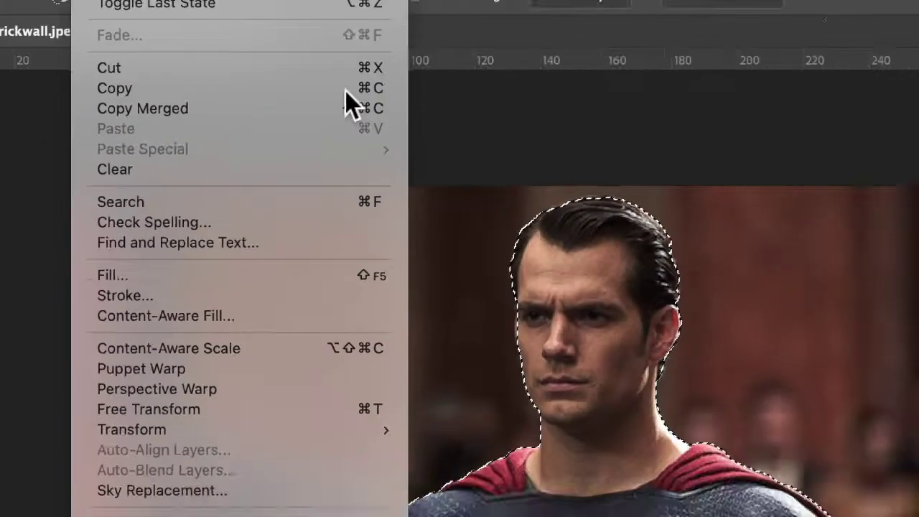
click(718, 101)
click(110, 13)
mouse_move(142, 148)
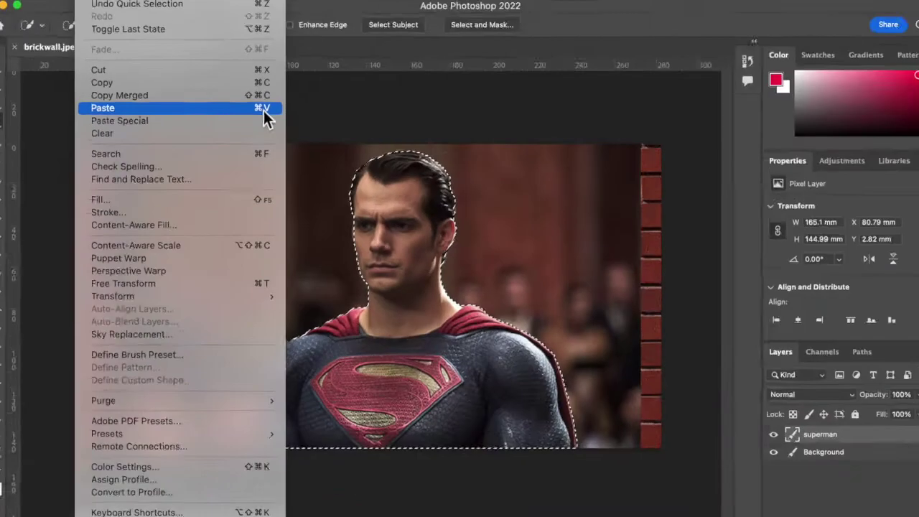
click(718, 221)
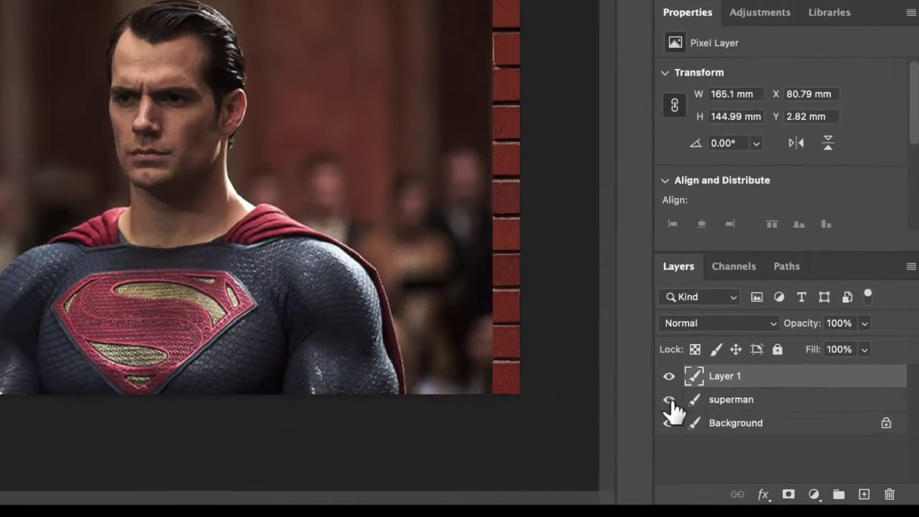
Hide the original superman layer and rename Layer 1 to 'new superman'.
click(743, 435)
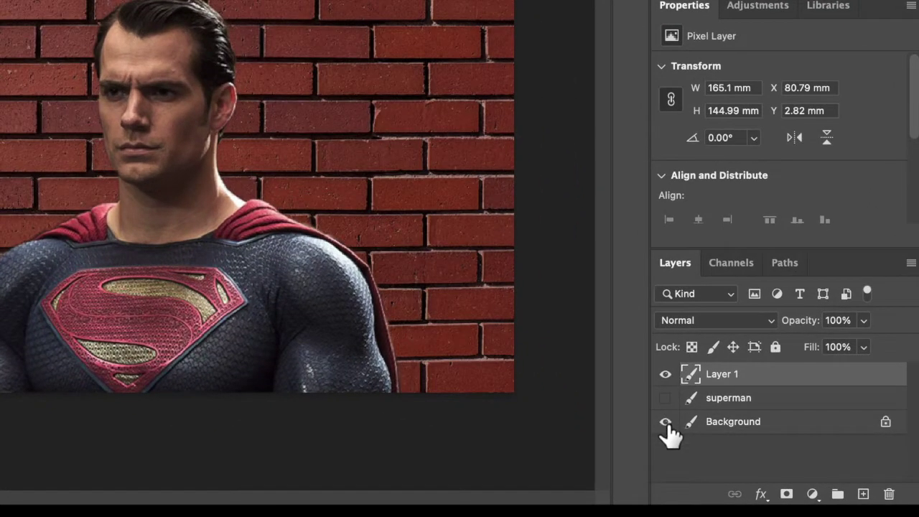
click(665, 423)
click(666, 422)
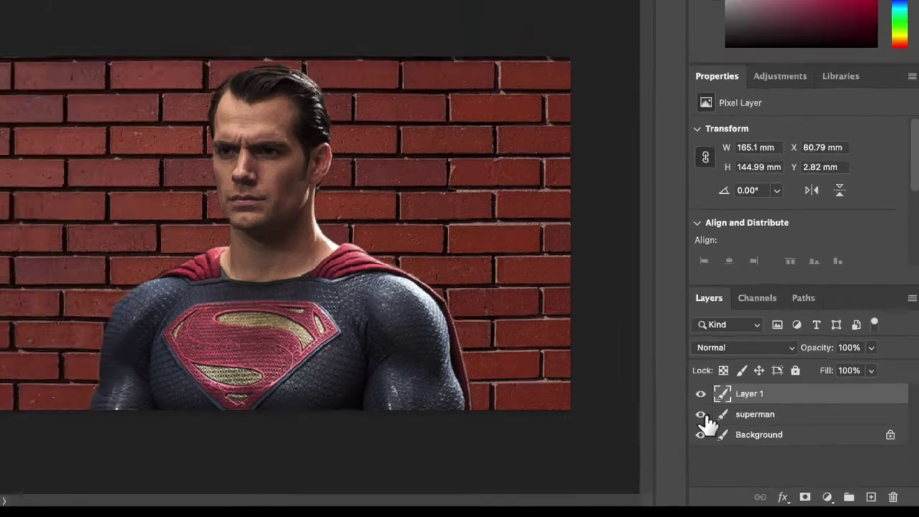
click(666, 398)
click(744, 435)
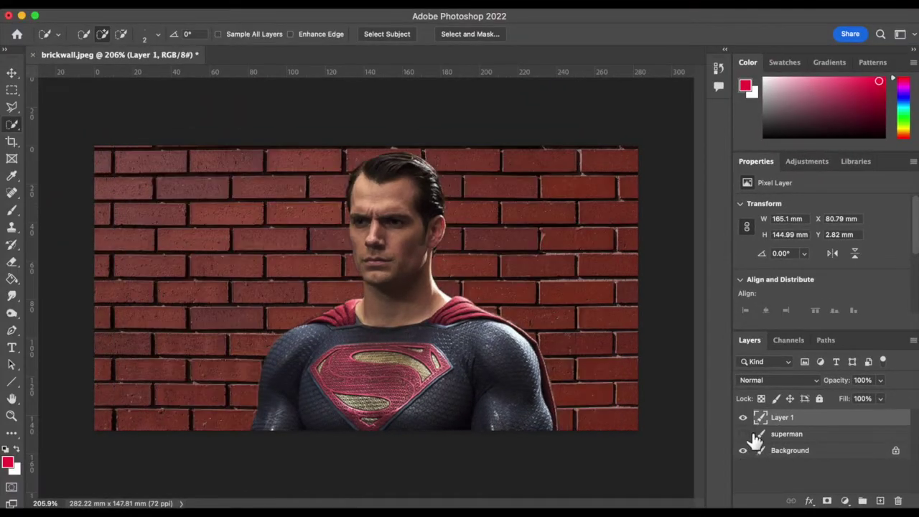
text(new)
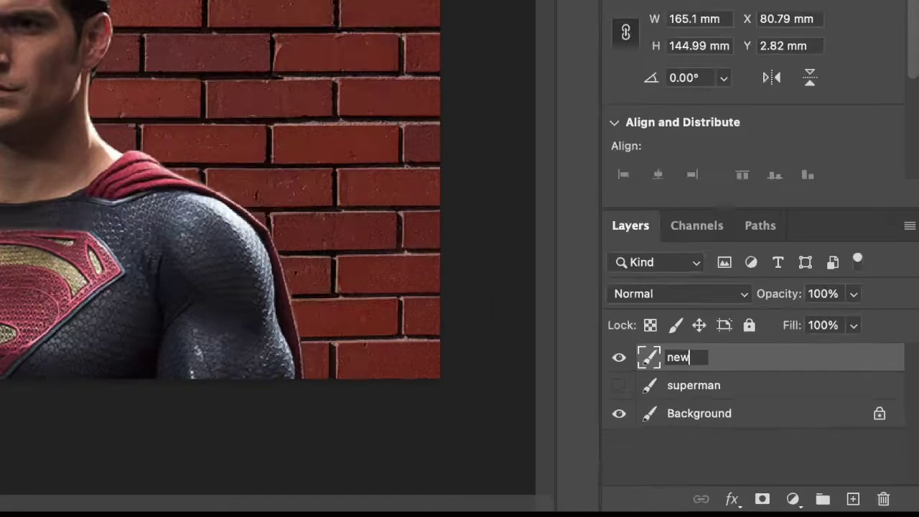
text( superman)
key(Return)
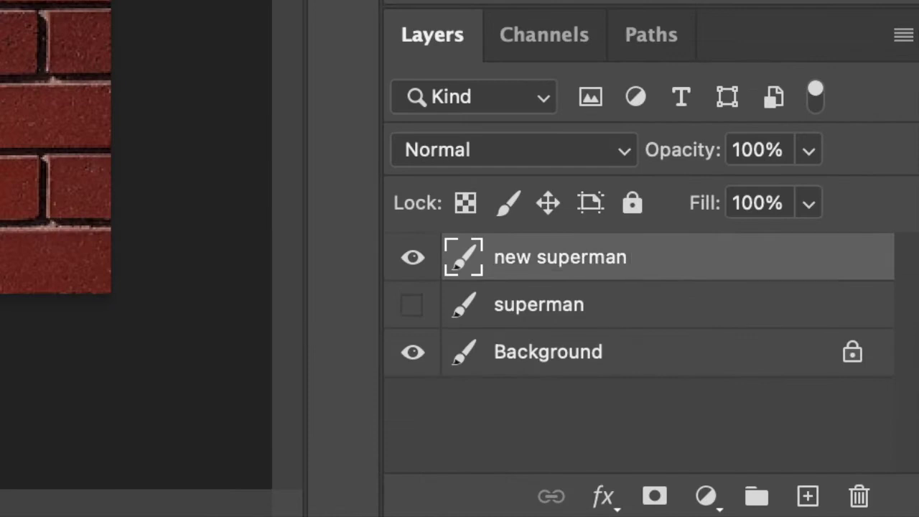
Reposition the new superman cutout on the brick wall with the Move tool.
click(12, 74)
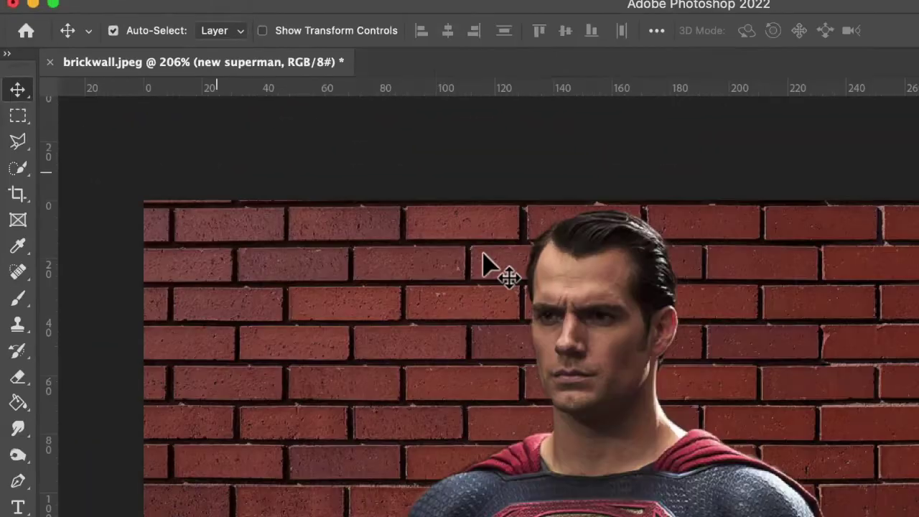
drag(364, 233, 385, 227)
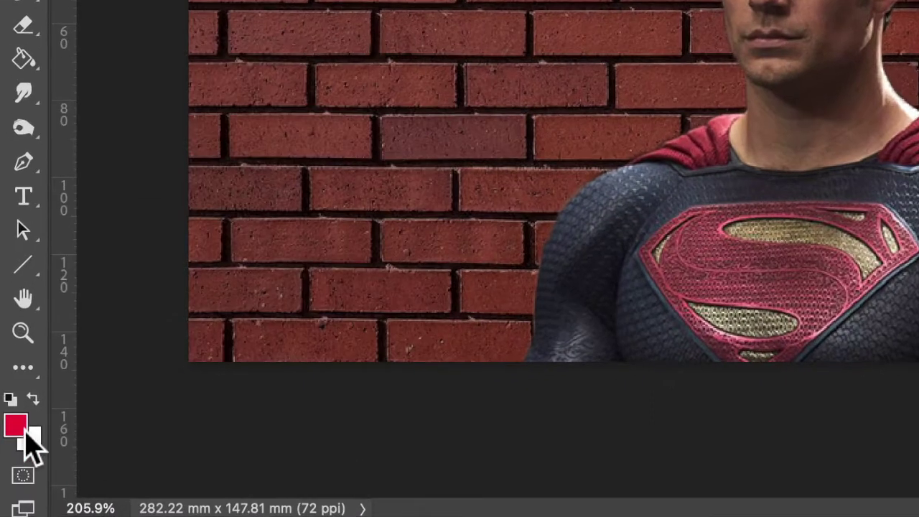
click(26, 434)
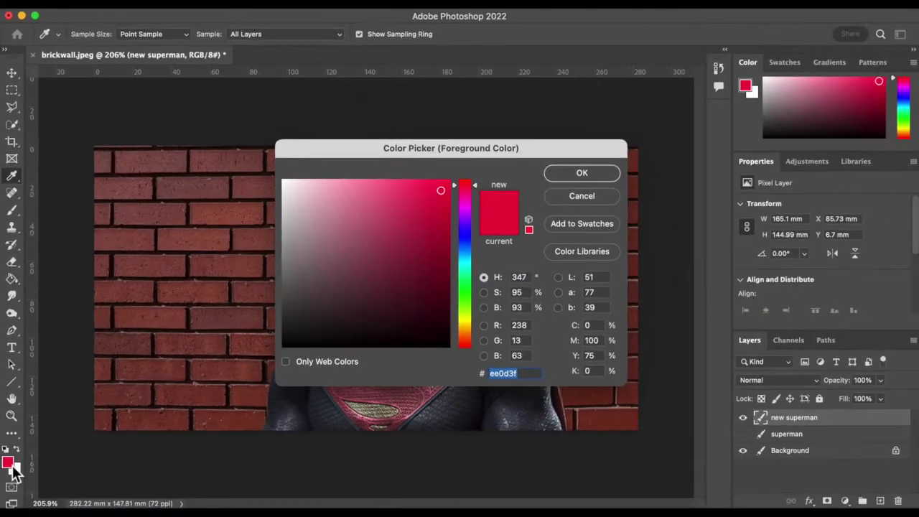
Set the foreground colour to near-black #050505 and switch to the Brush tool.
click(290, 349)
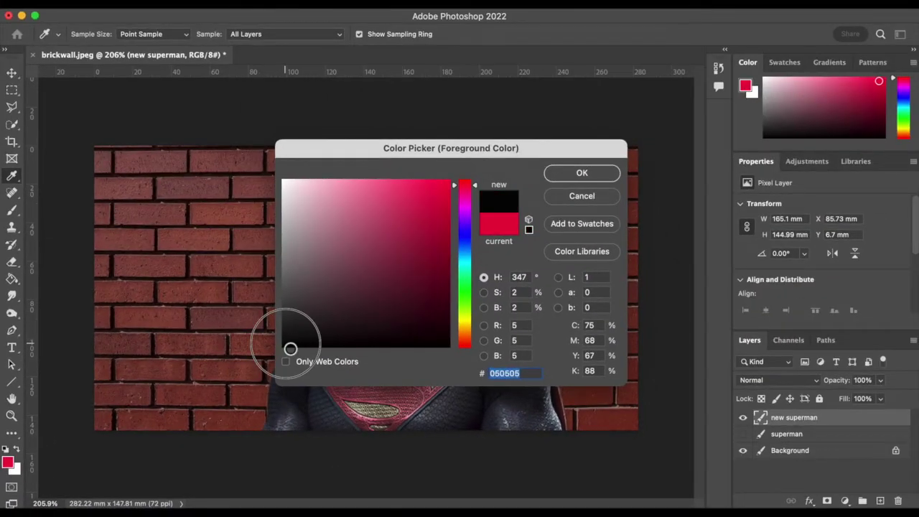
click(574, 174)
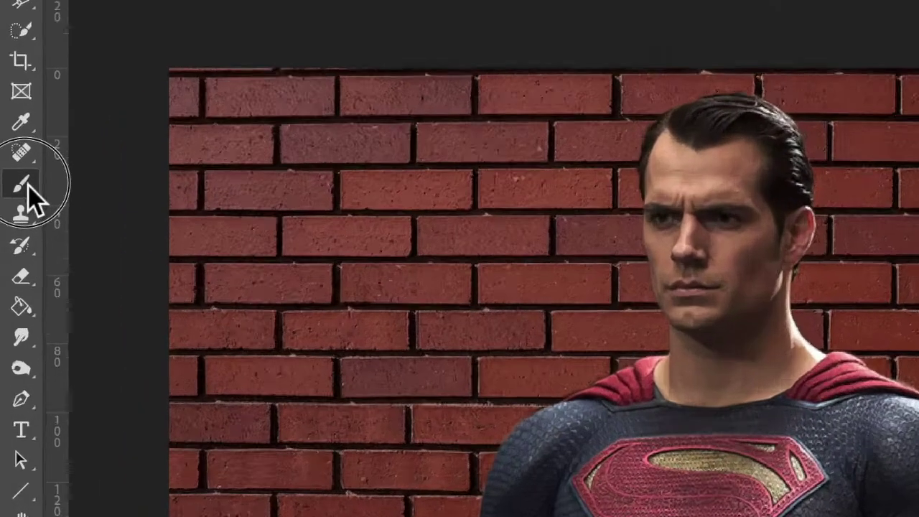
right_click(13, 210)
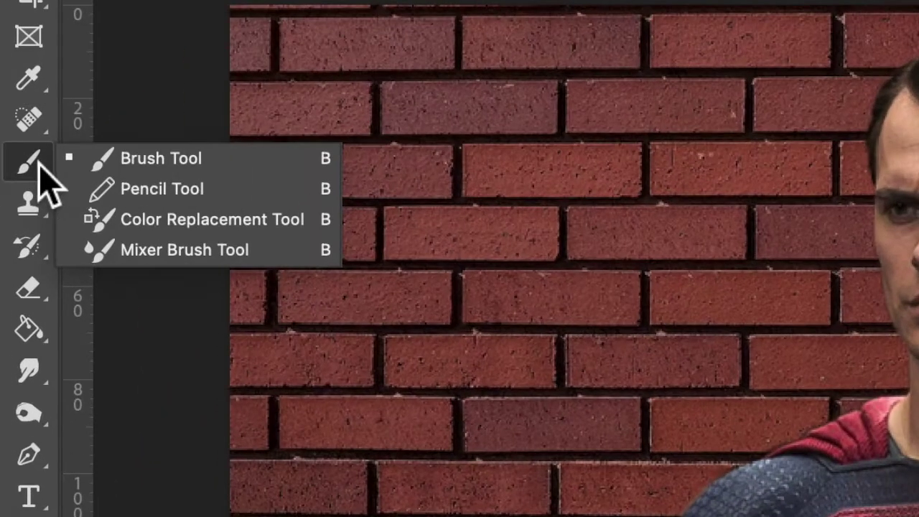
click(154, 159)
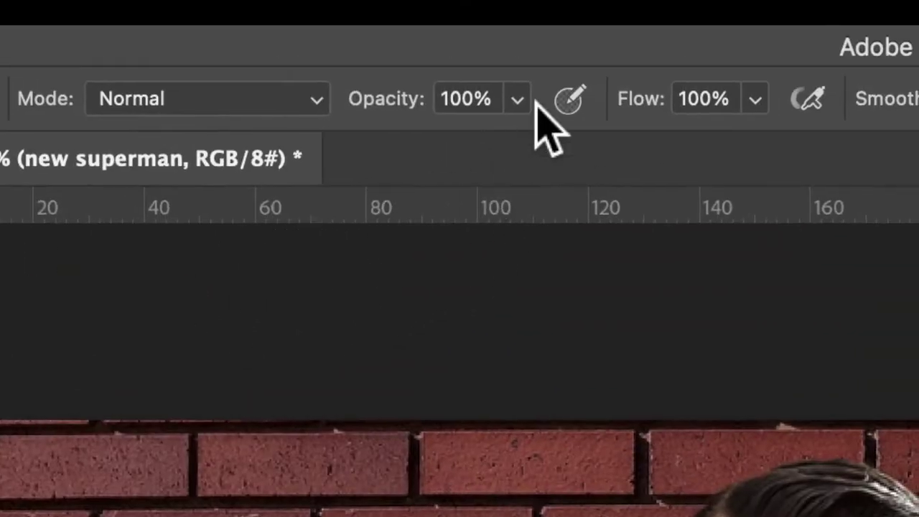
Make the brush a Soft Round at 50% opacity, 0% hardness and 70 px.
click(517, 100)
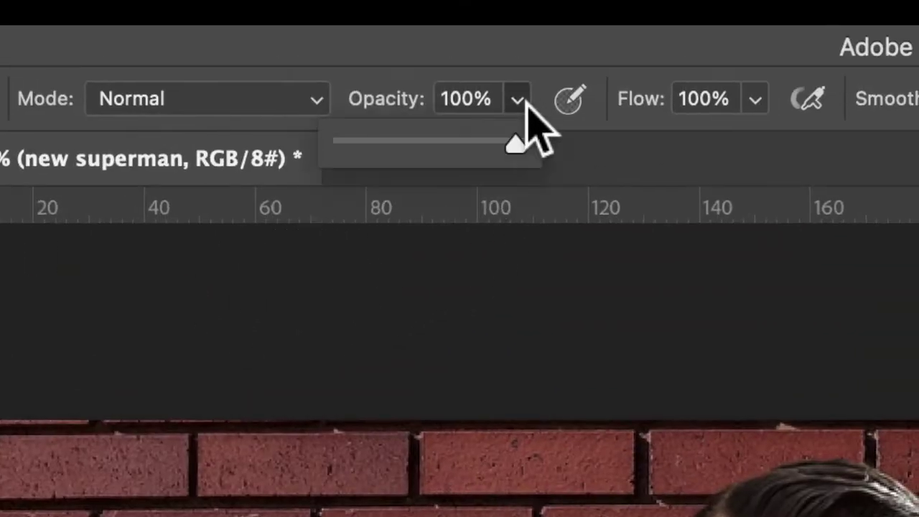
mouse_move(513, 142)
mouse_down()
mouse_move(423, 148)
mouse_move(435, 150)
mouse_up()
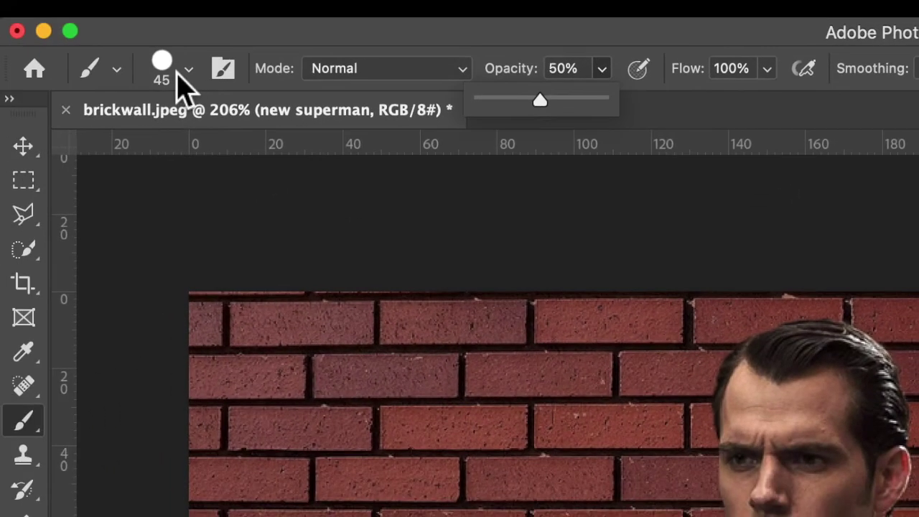
click(178, 77)
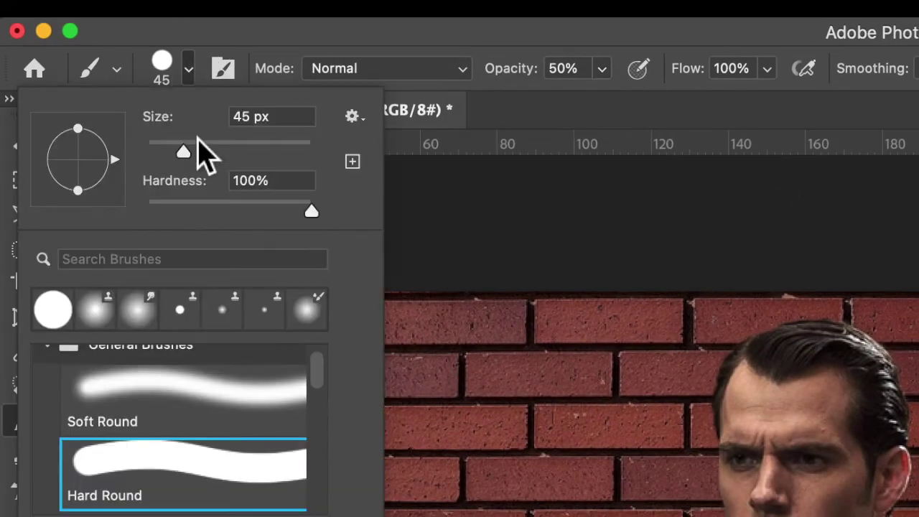
drag(312, 215, 156, 213)
click(170, 398)
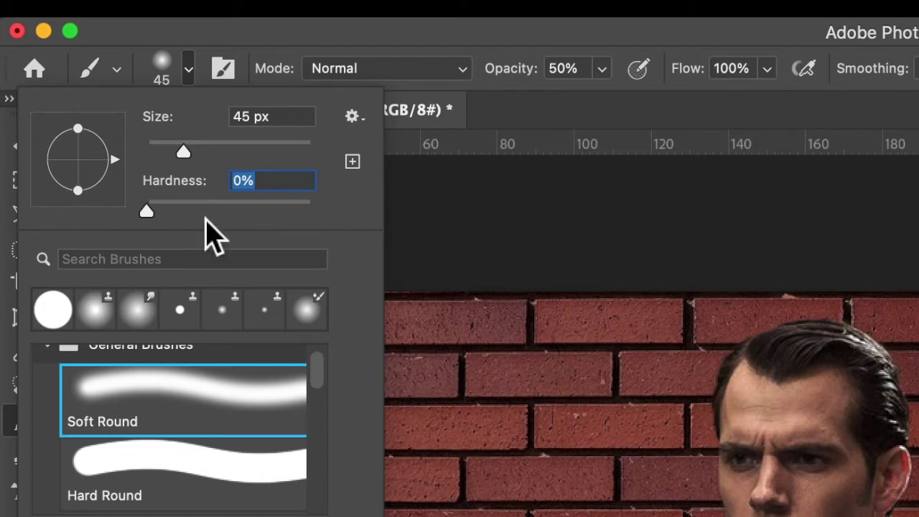
drag(184, 160, 203, 155)
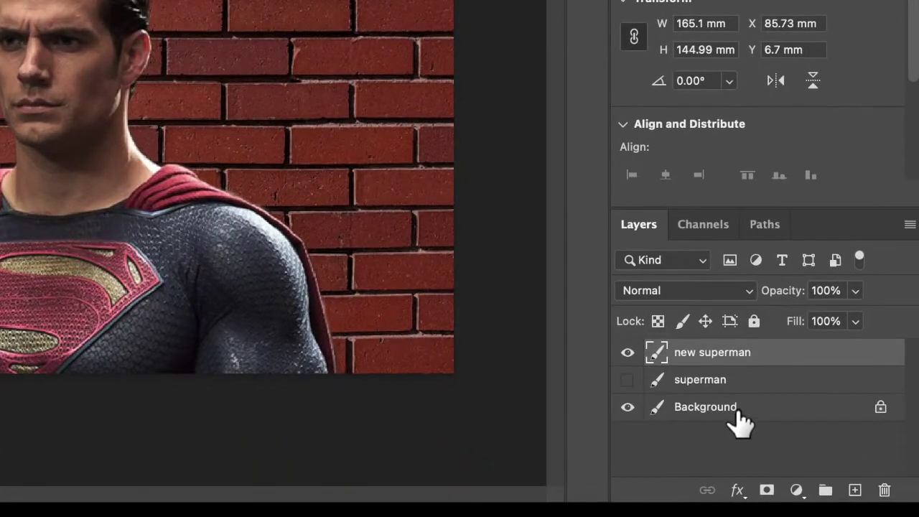
Paint soft black shadows on the Background around Superman at 175 px, then export as PNG.
click(737, 409)
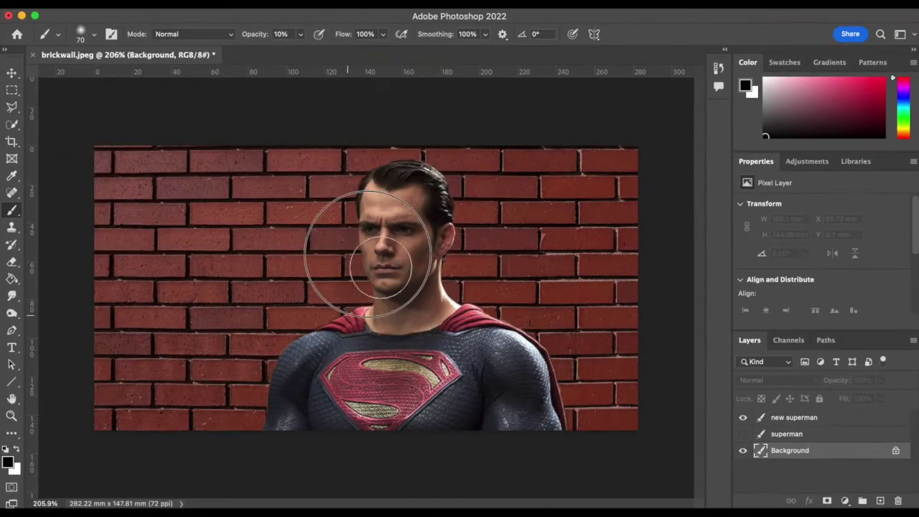
key(bracketright)
key(bracketright)
key(bracketright)
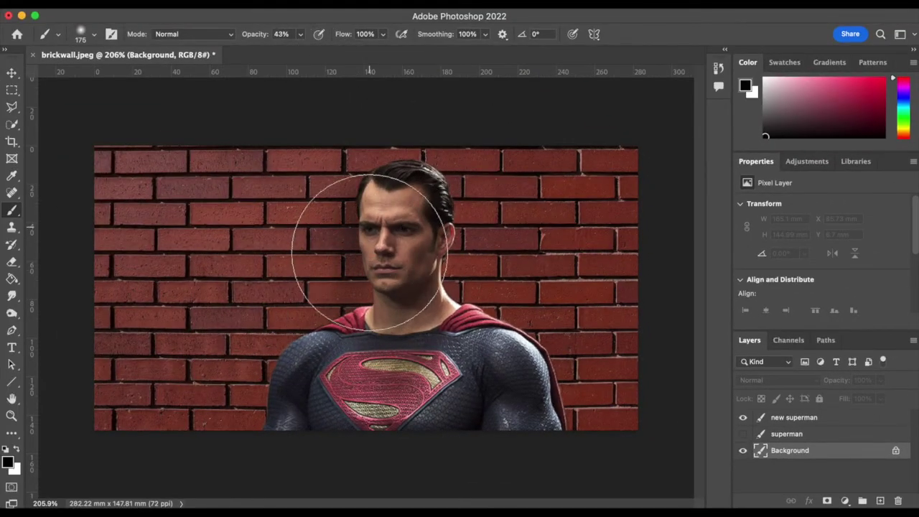
key(bracketright)
key(bracketright)
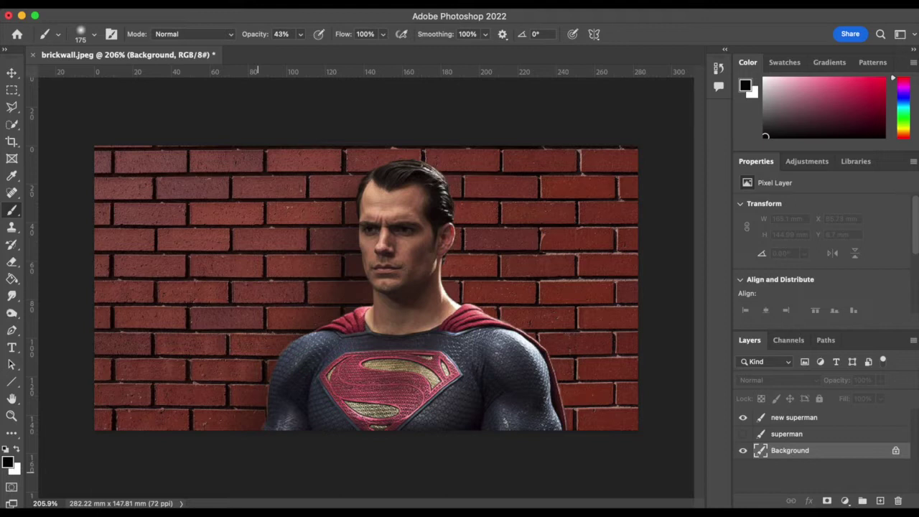
key(bracketleft)
key(bracketleft)
key(bracketleft)
key(bracketleft)
key(bracketleft)
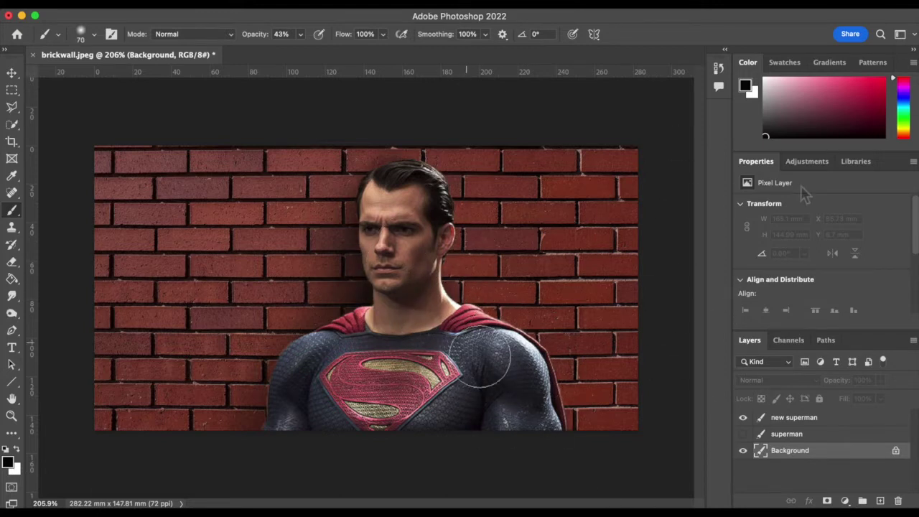
click(100, 9)
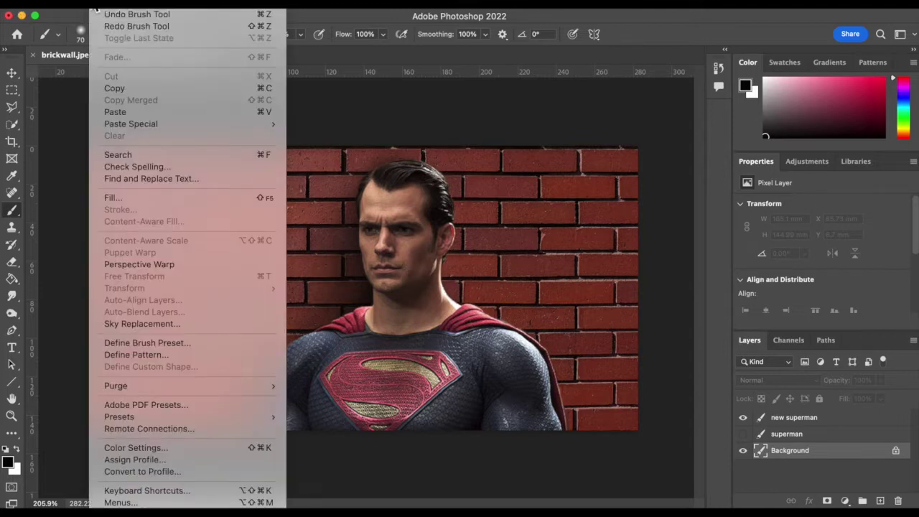
click(326, 181)
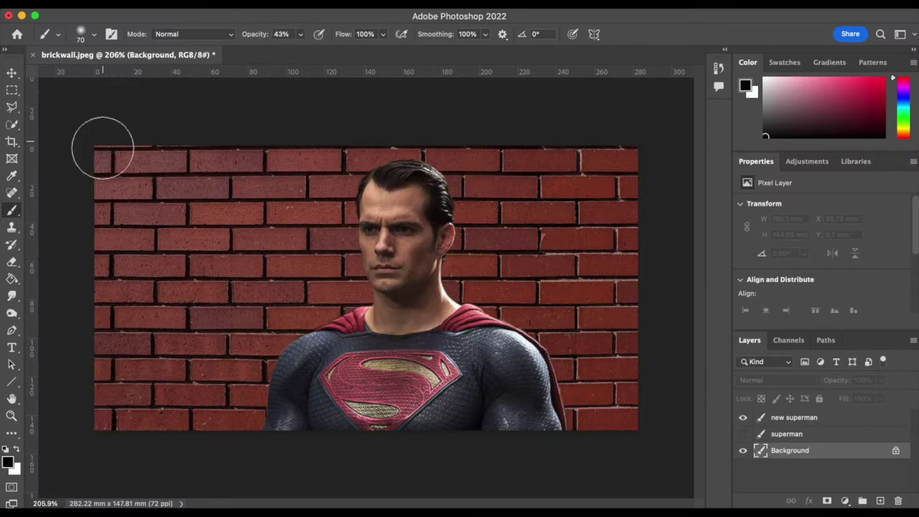
Scale the new superman cutout up to about 122% and nudge it into position.
key(super+t)
drag(259, 436, 191, 496)
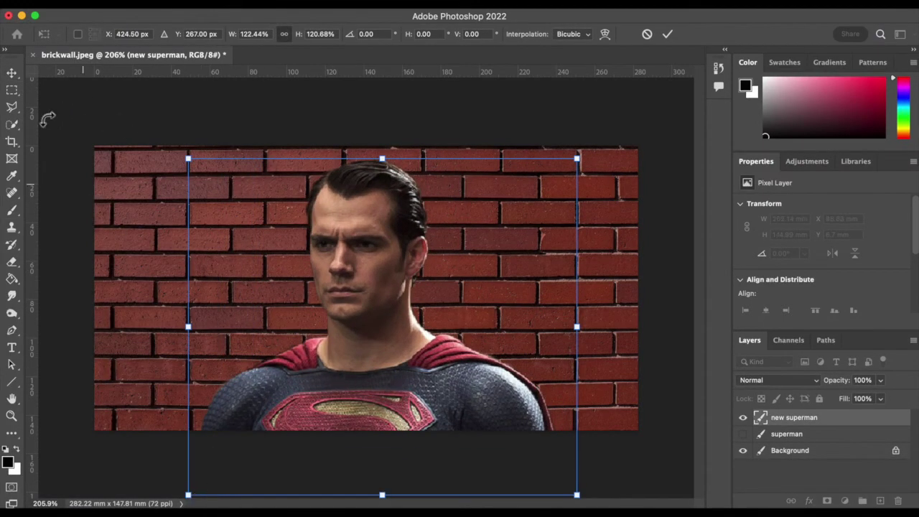
key(Return)
drag(359, 250, 365, 260)
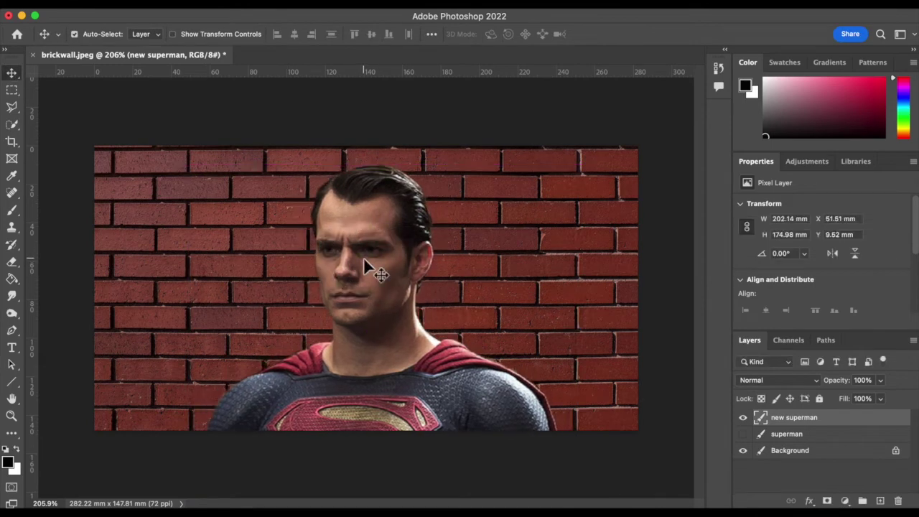
click(535, 267)
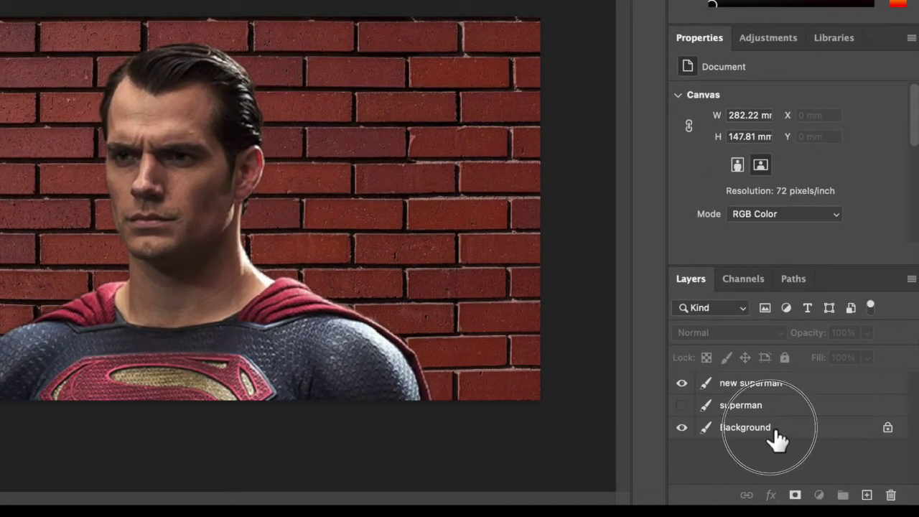
click(776, 431)
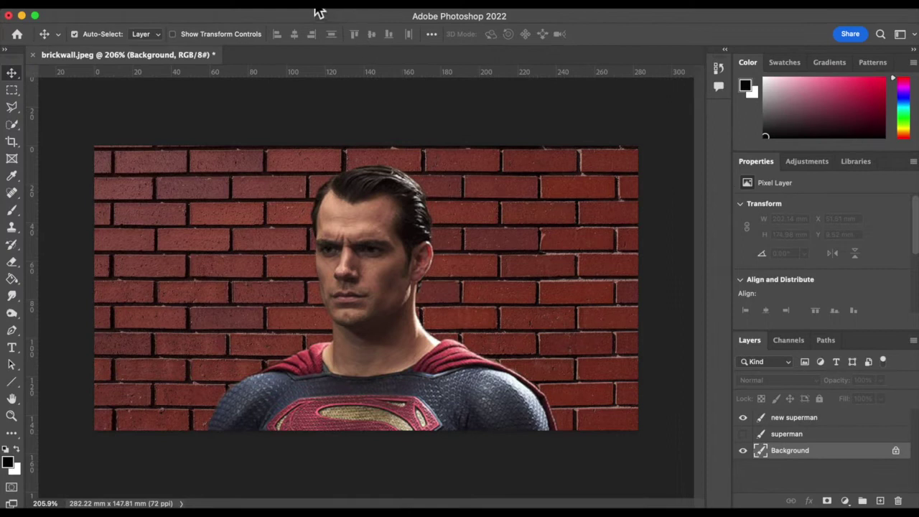
Apply a Gaussian Blur of about 7.4 px radius to the brick wall background.
click(285, 7)
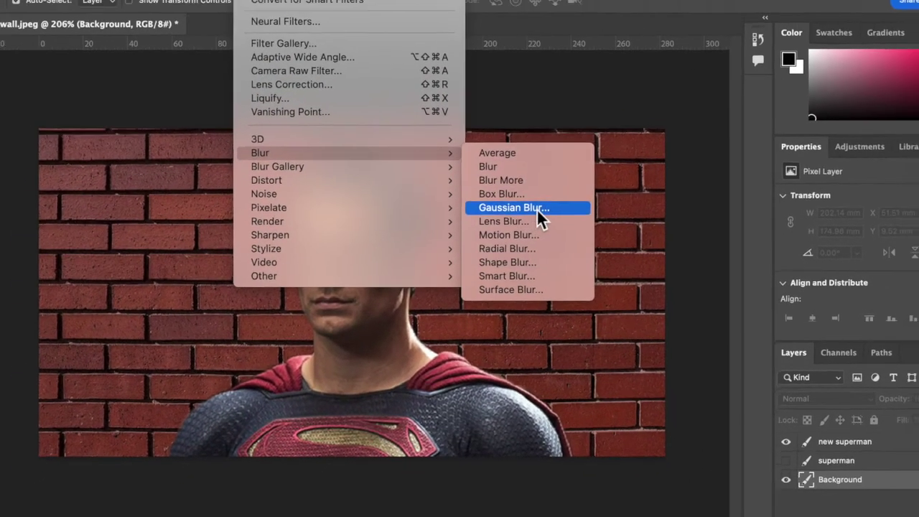
click(536, 208)
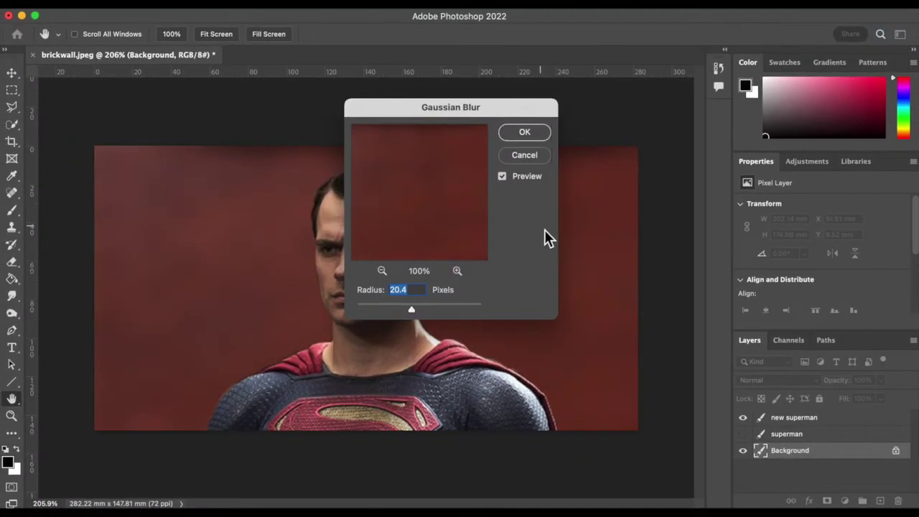
mouse_move(411, 310)
mouse_down()
mouse_move(375, 327)
mouse_move(390, 327)
mouse_up()
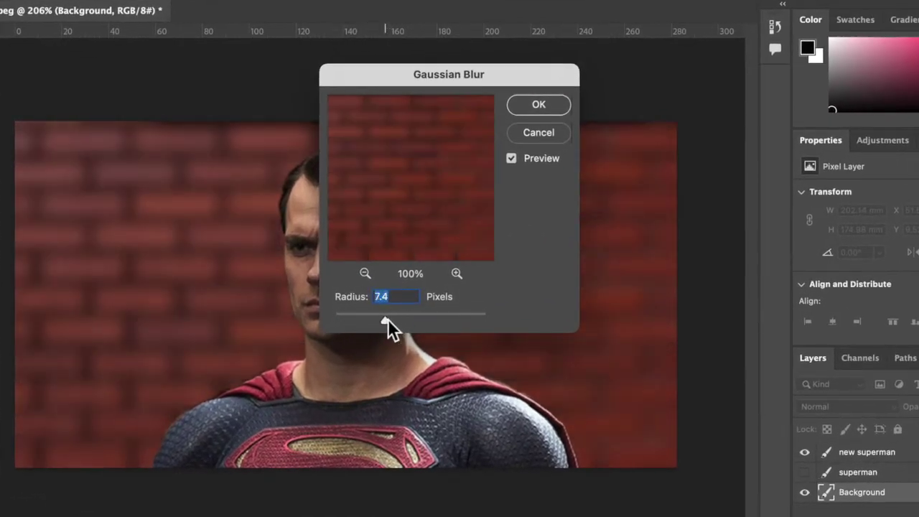
key(Return)
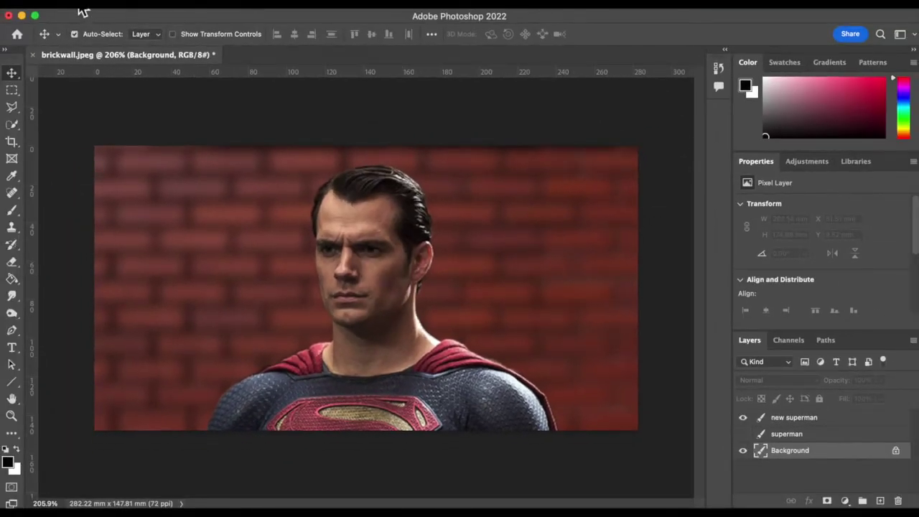
click(82, 12)
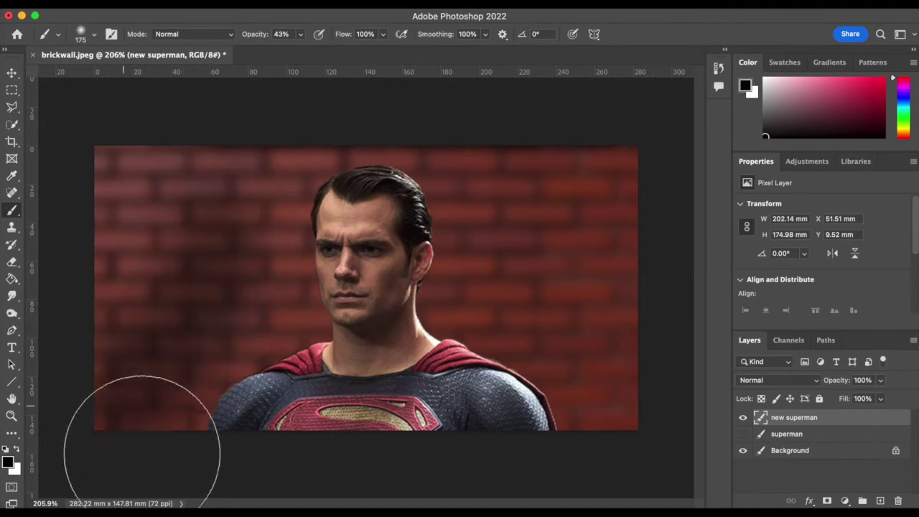
Make the Background layer active and lower brush opacity to 19% for soft wall shading.
key(alt+comma)
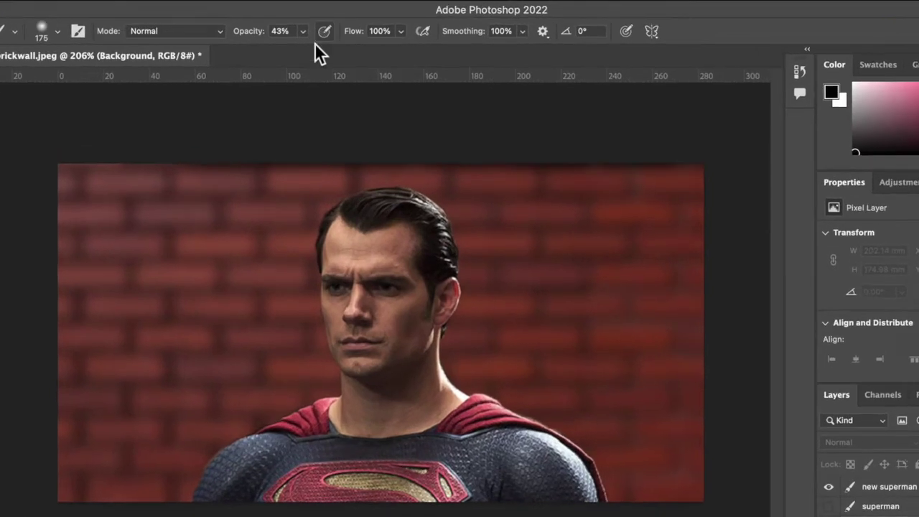
click(301, 34)
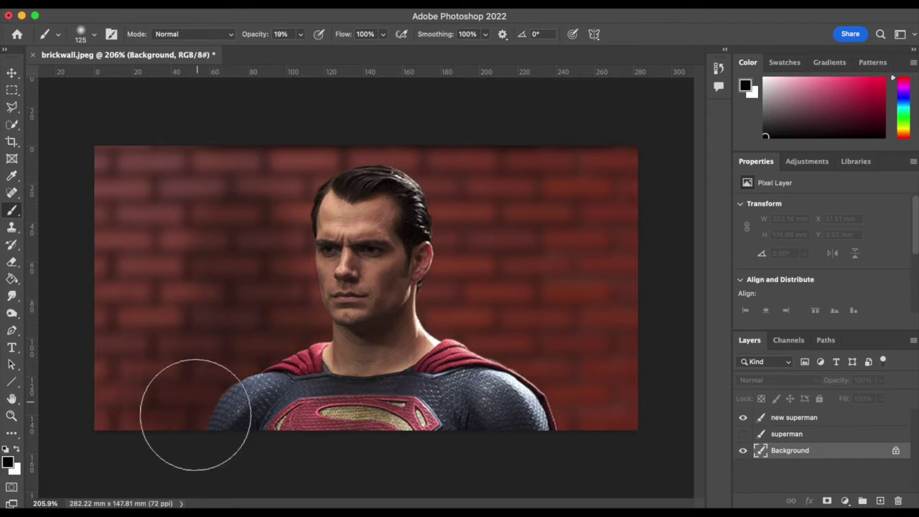
click(72, 4)
mouse_move(90, 183)
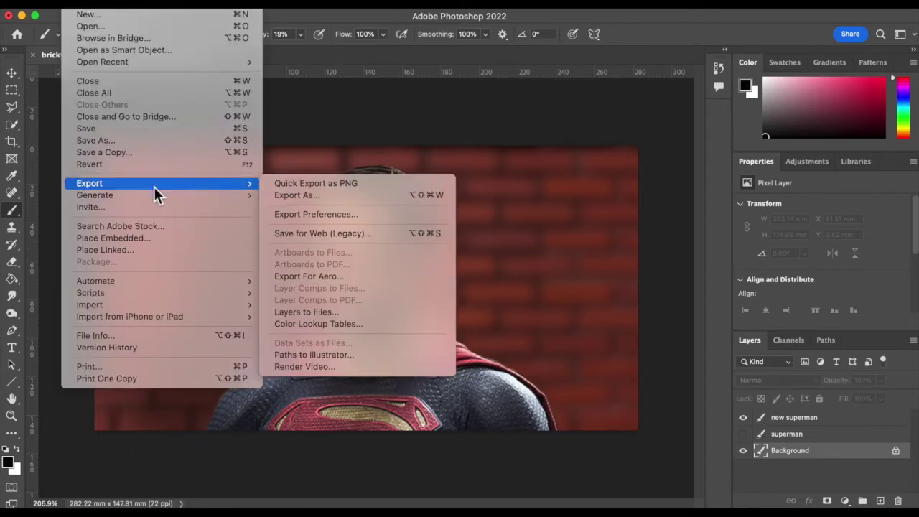